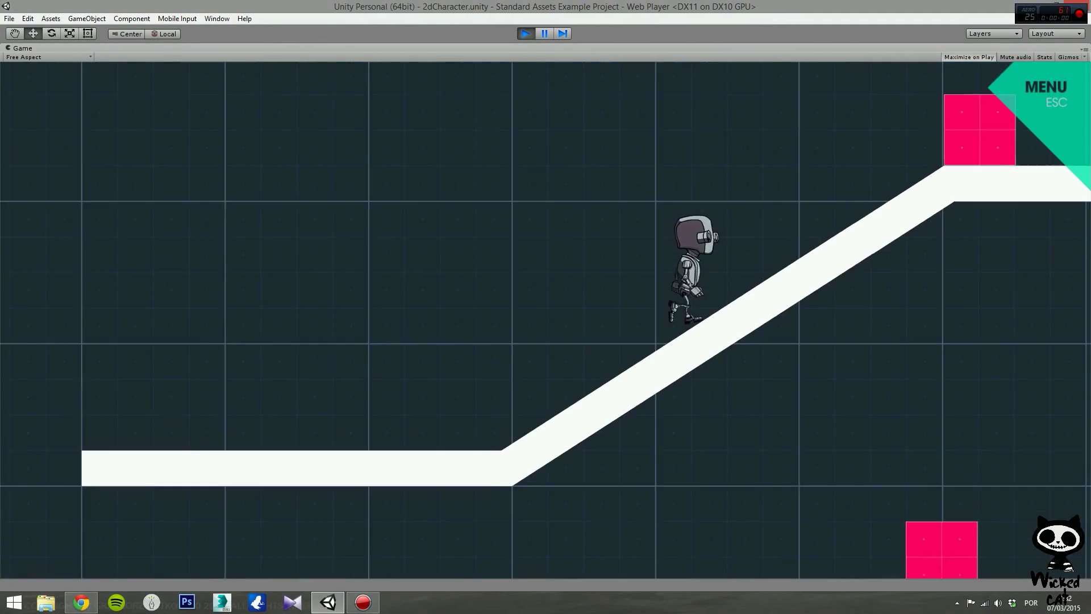
Walk and jump the robot in the 2D demo, then set off an explosion among the blocks.
key("Right")
key("space")
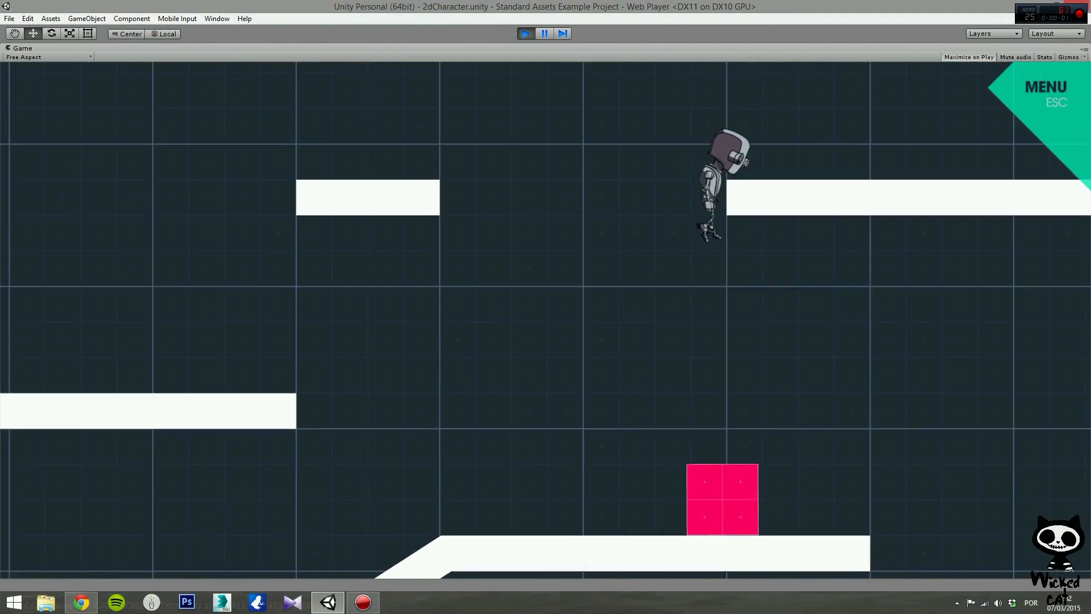
key("Left")
key("space")
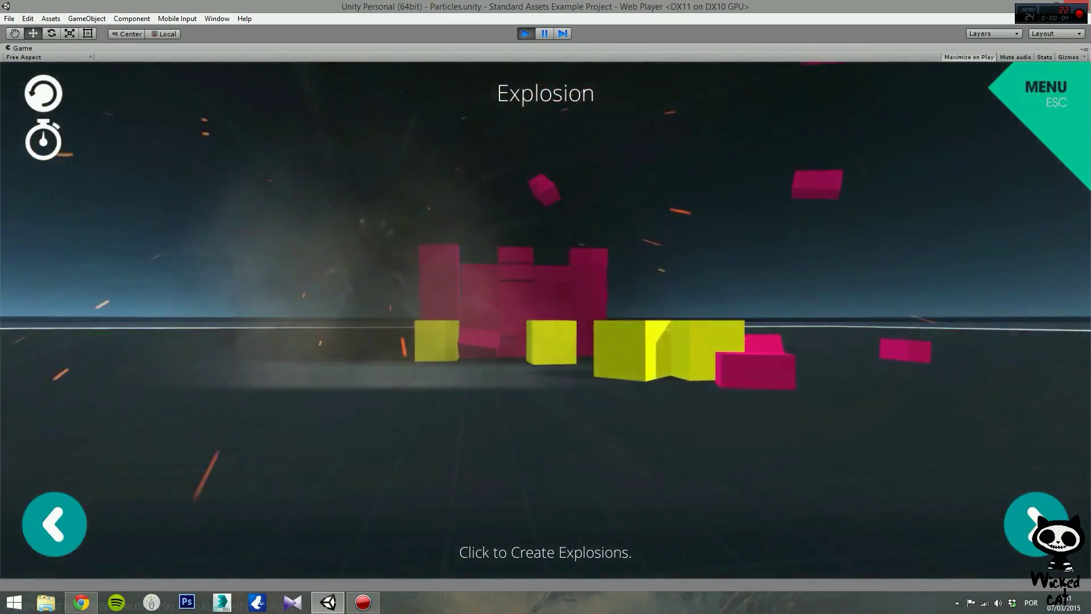
left_click(609, 341)
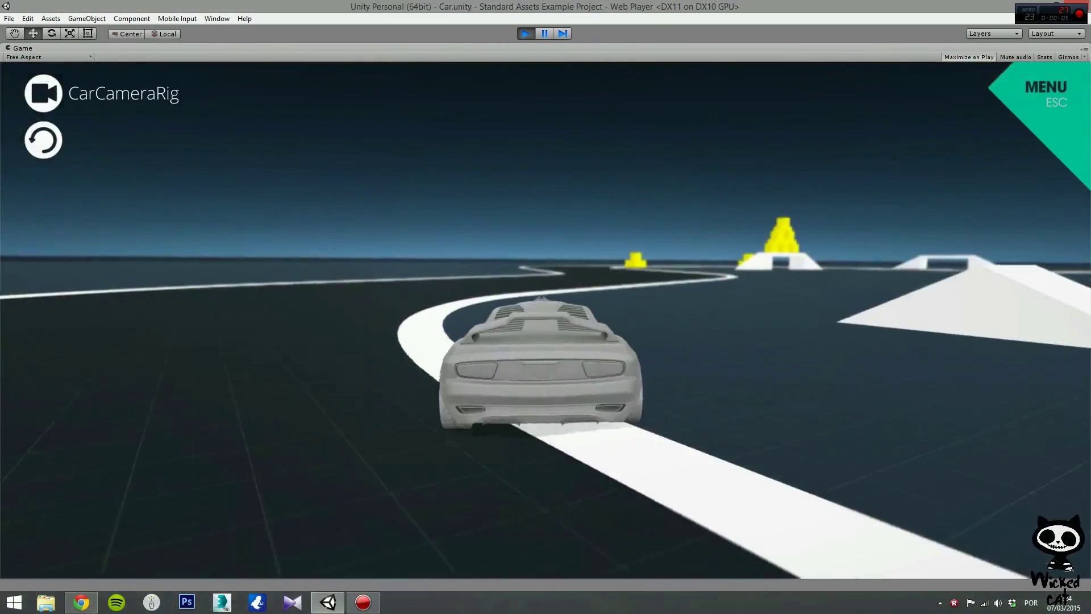
Drive the car through the curve, then walk the first-person character up the ramp and walkways.
key("Up")
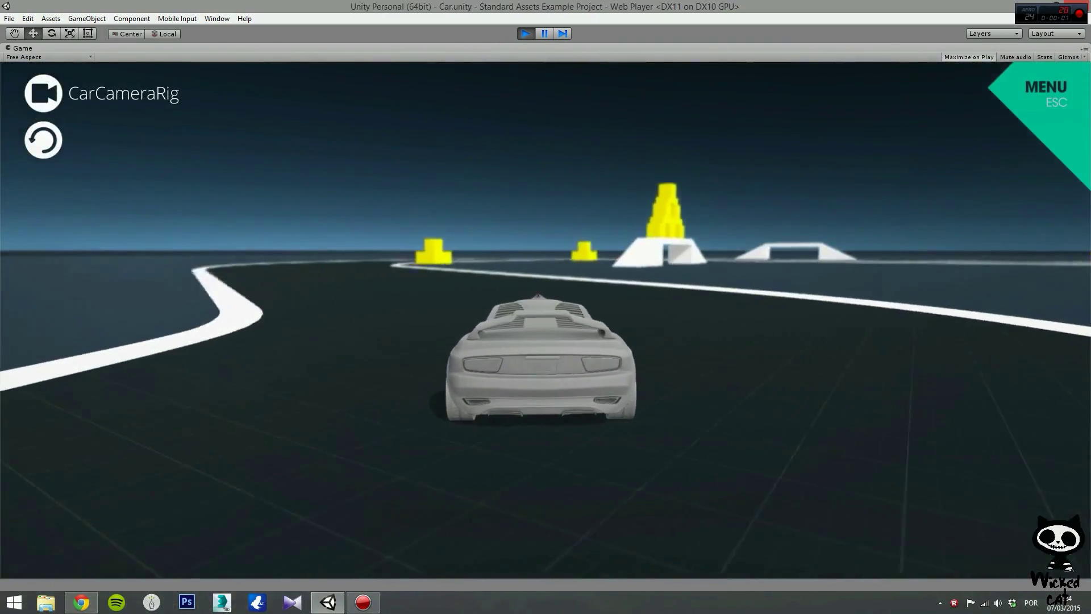
key("Right")
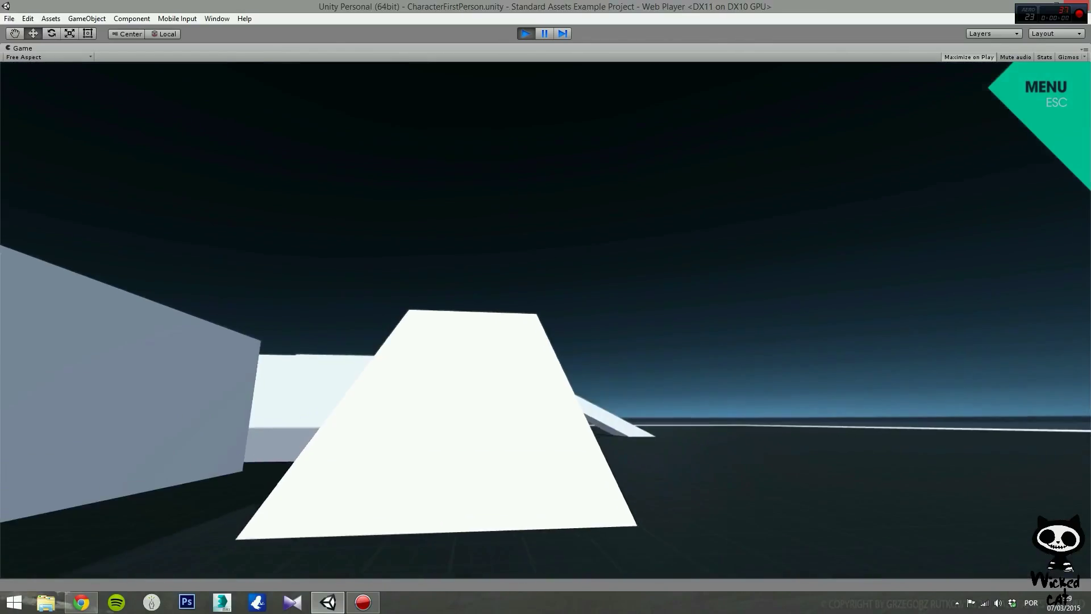
key("Up")
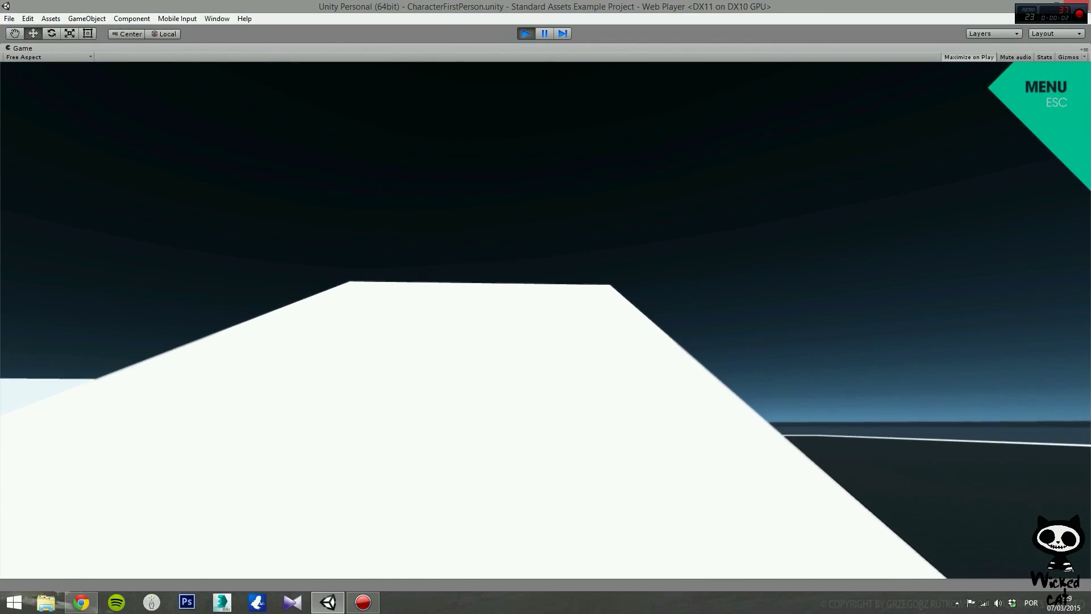
key("Up")
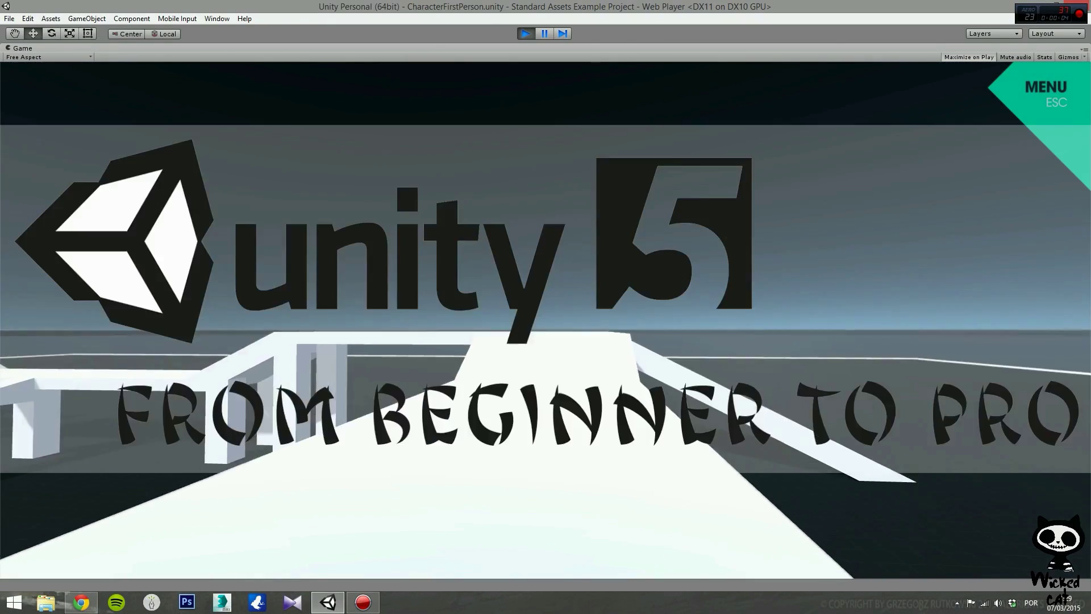
key("Up")
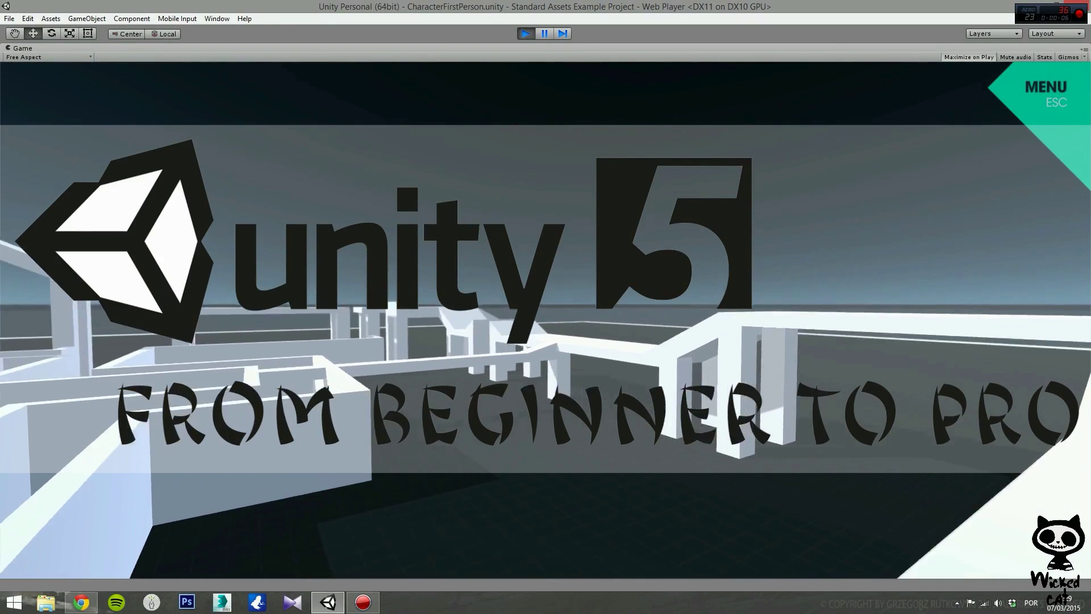
key("Up")
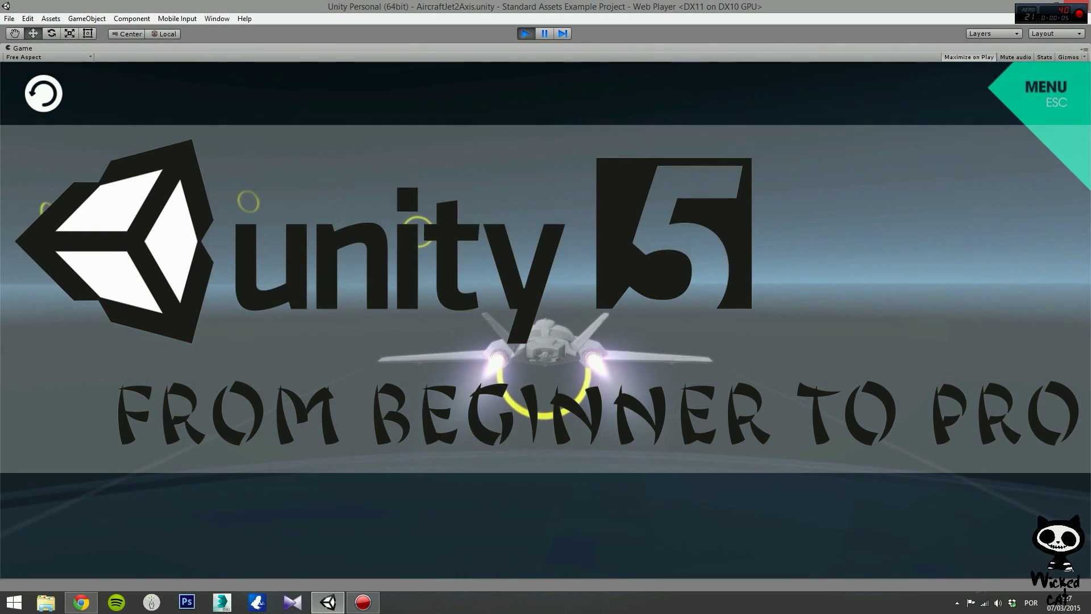
Climb and roll the jet, then walk the third-person character past the pink cube.
key("Down")
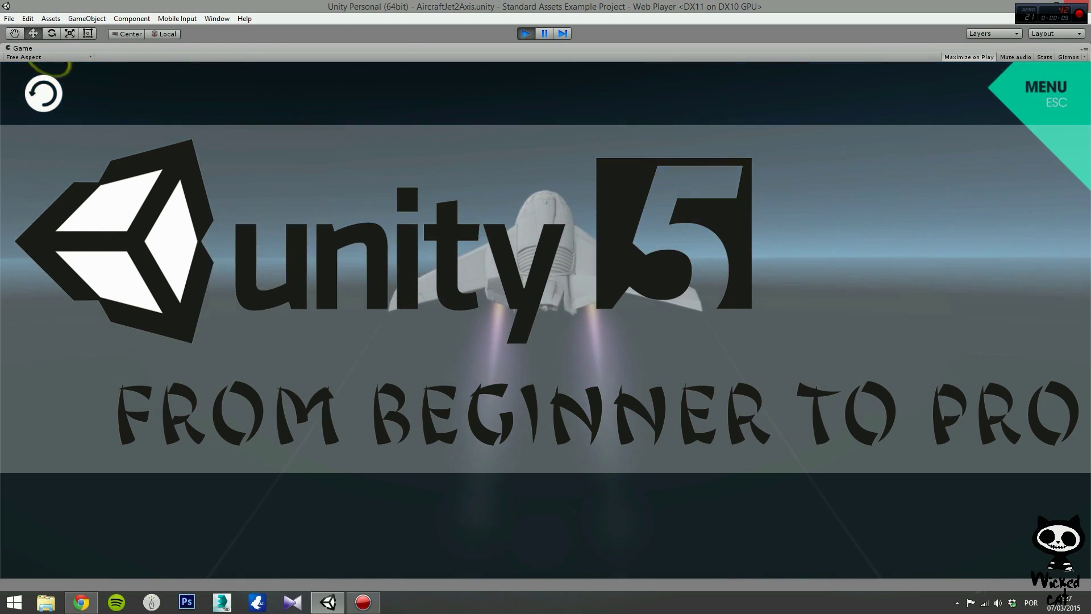
key("Left")
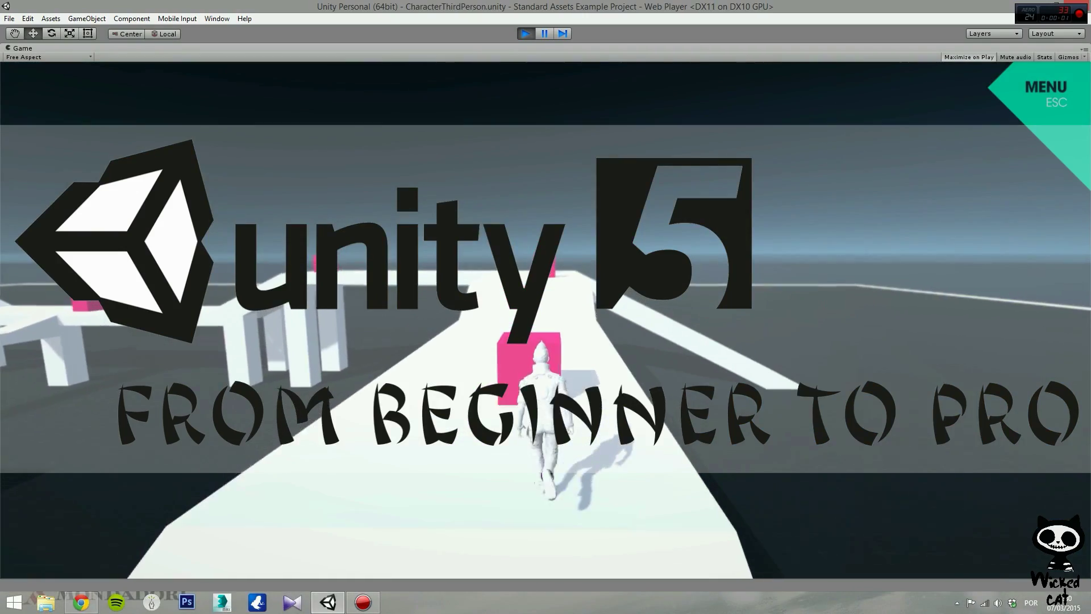
key("Up")
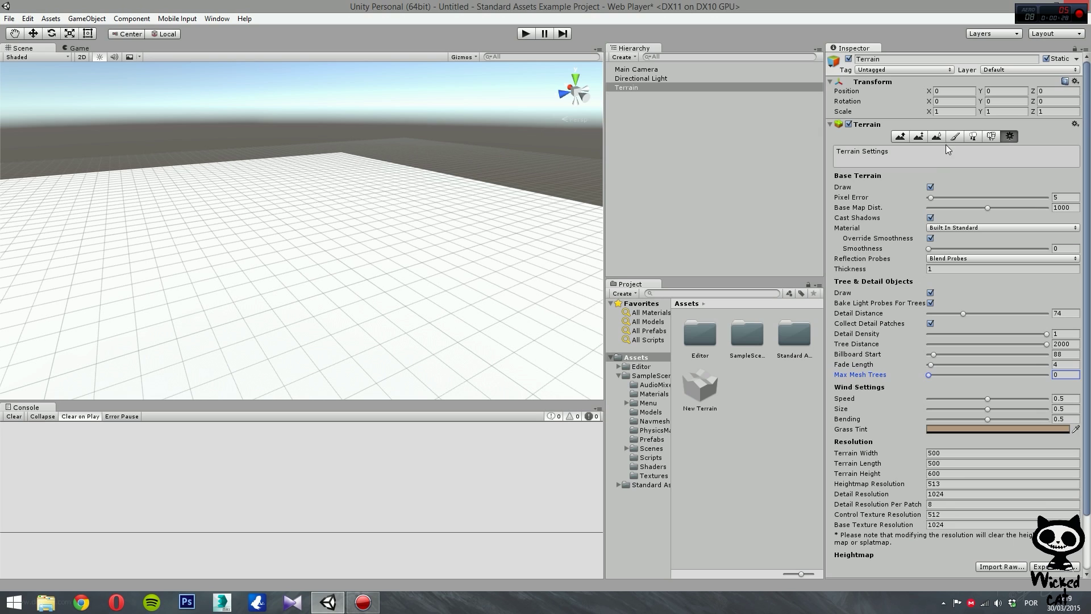
Select the Terrain and scroll the Inspector to the Heightmap and Terrain Collider sections.
left_click(641, 89)
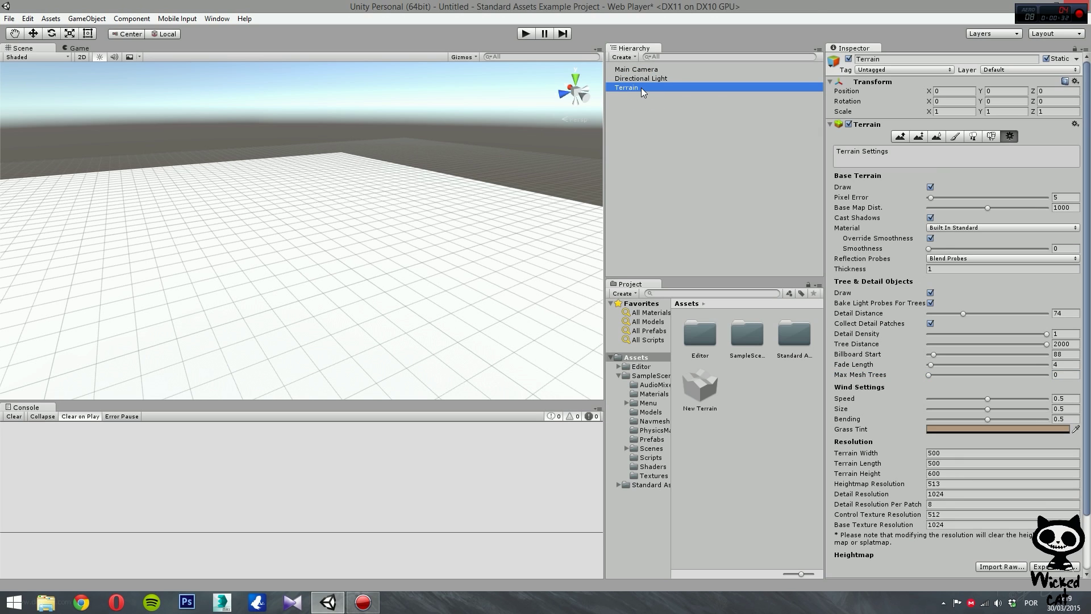
left_click(1010, 136)
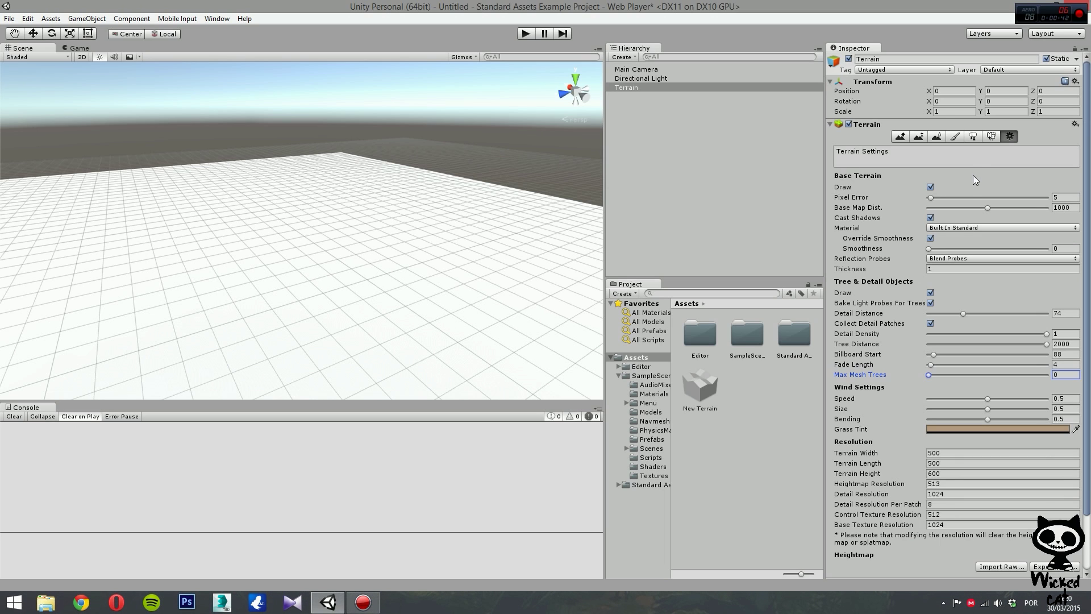
left_click_drag(1085, 149, 1089, 214)
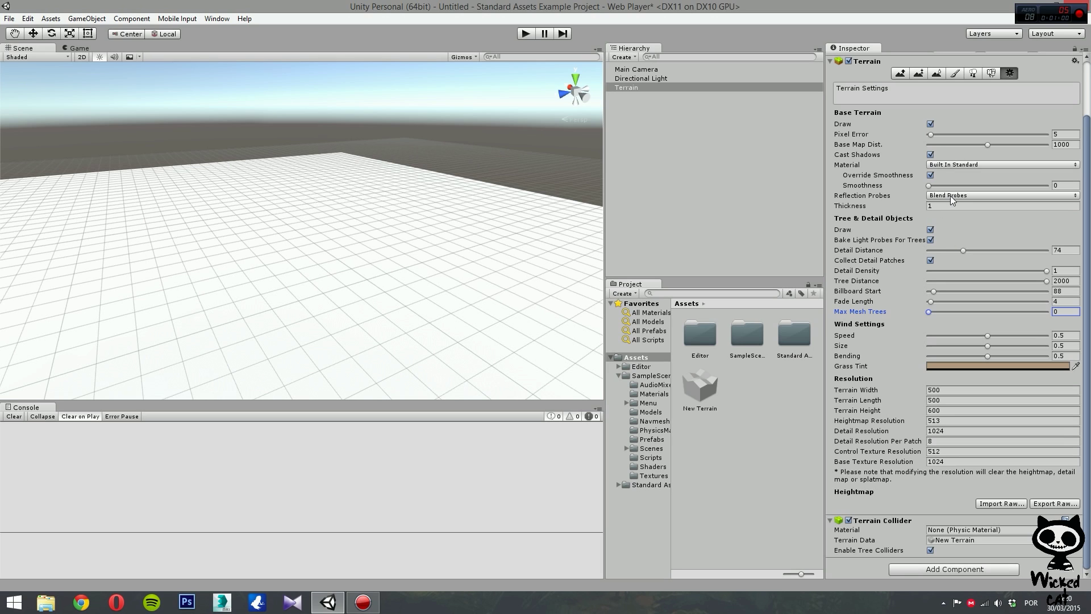
Toggle Tree & Detail Draw off and back on, then uncheck Bake Light Probes For Trees.
left_click(930, 229)
left_click(930, 230)
mouse_move(925, 244)
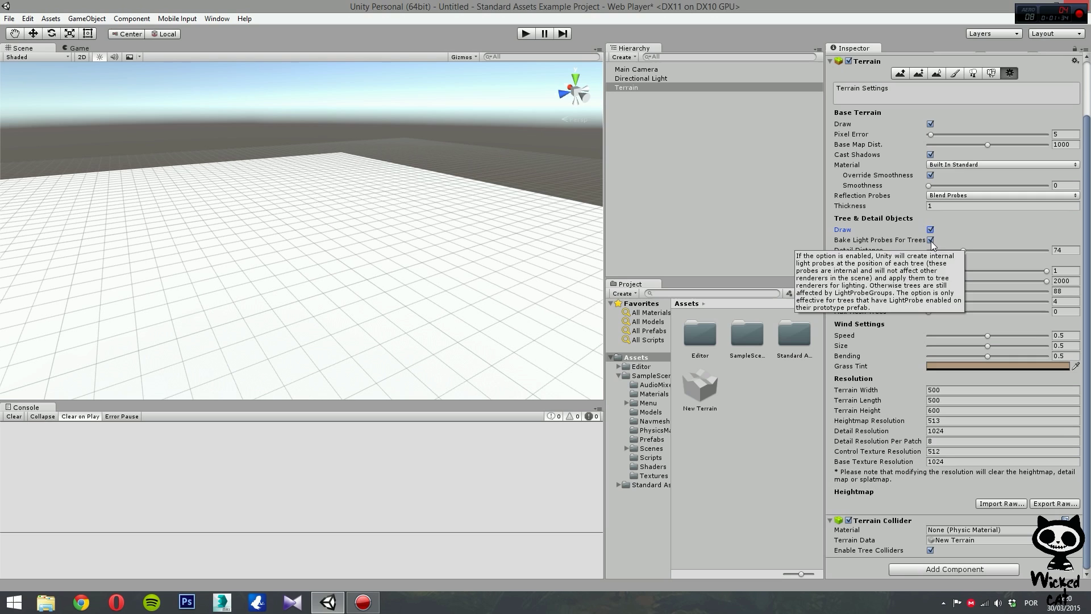
left_click(931, 240)
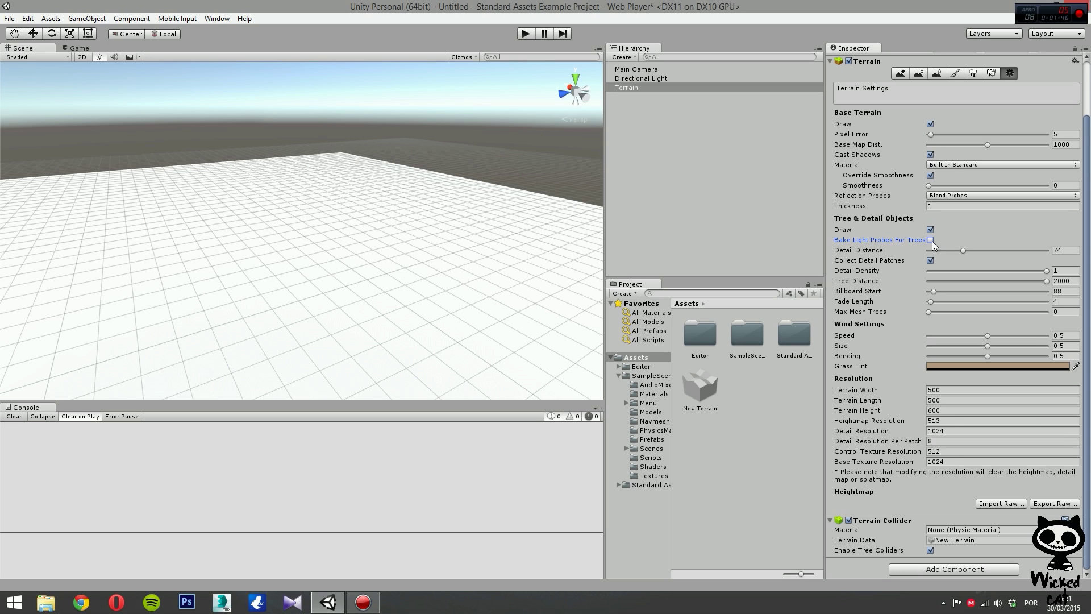
Re-check Bake Light Probes For Trees and set Detail Distance to 69.
left_click(931, 240)
mouse_move(964, 251)
left_mouse_down()
mouse_move(973, 251)
mouse_move(960, 251)
left_mouse_up()
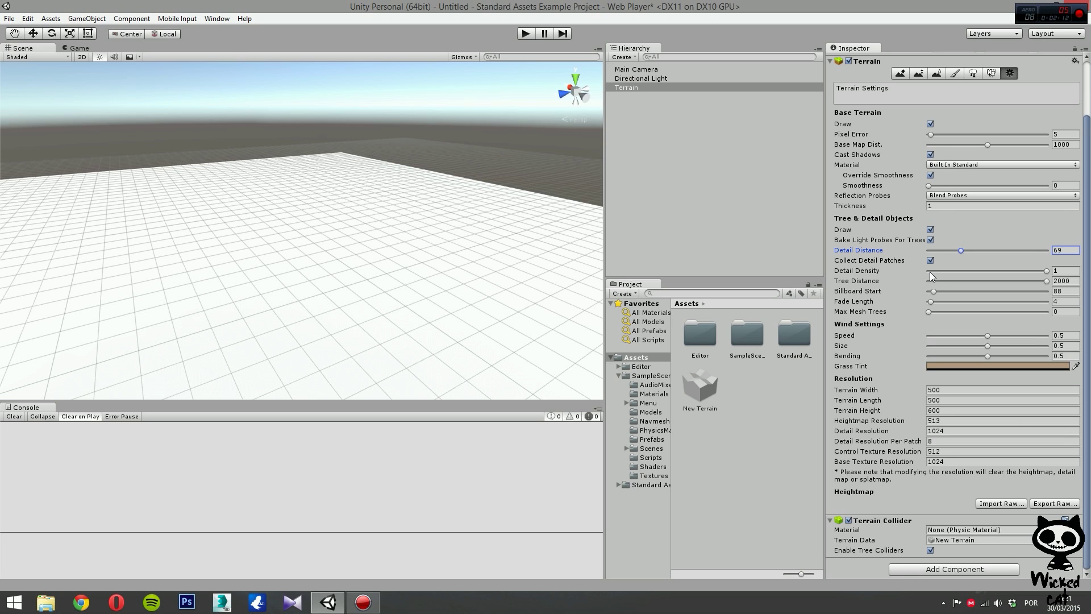
Lower Detail Density below 1, adjust Tree Distance, and set Billboard Start to 146.
left_click_drag(1046, 272, 1008, 273)
left_click_drag(1046, 280, 1041, 280)
left_click_drag(1023, 282, 1049, 284)
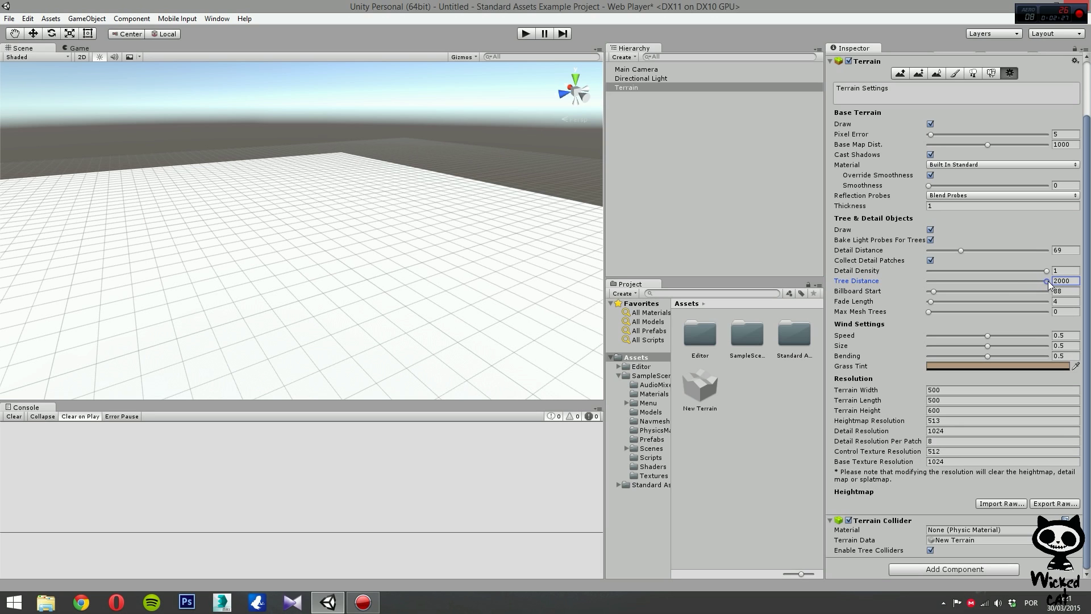
left_click(862, 291)
left_click_drag(933, 290, 959, 292)
left_click_drag(961, 293, 937, 292)
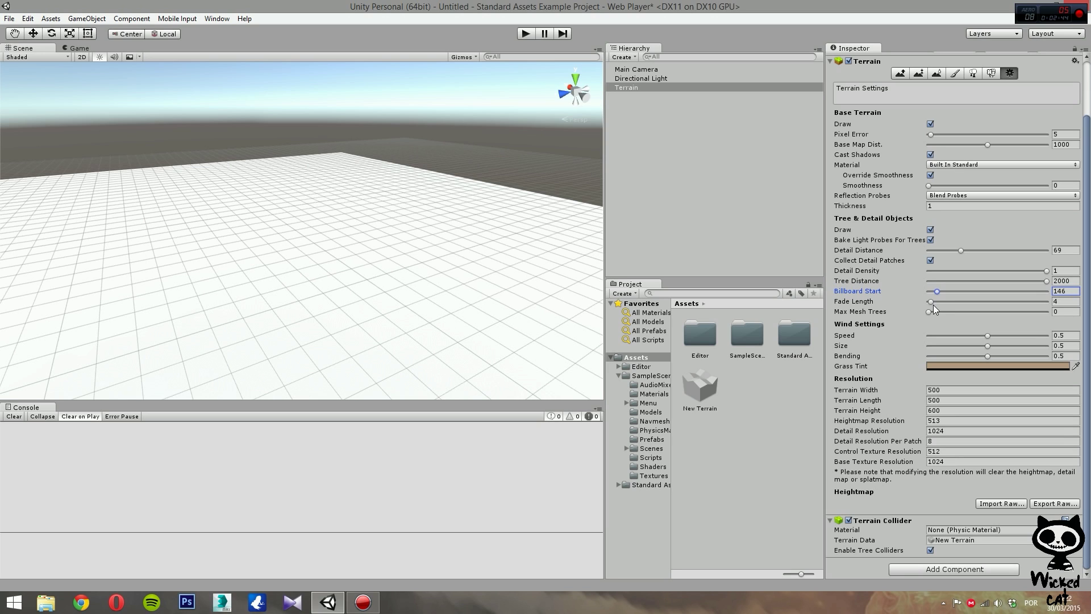
Set tree Fade Length to 6.9 and Max Mesh Trees to 240.
left_click_drag(930, 301, 933, 305)
left_click_drag(936, 303, 951, 304)
left_click_drag(943, 307, 935, 307)
left_click_drag(932, 314, 941, 310)
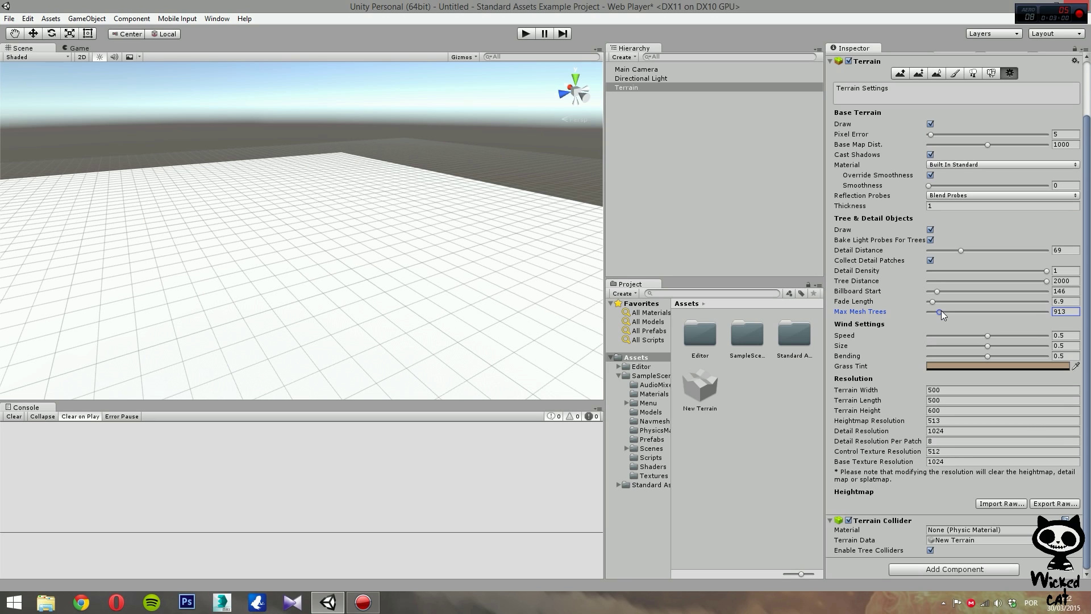
left_click_drag(944, 313, 942, 315)
Drag wind Speed to 0.428, Size to 0.471 and Bending to 0.476.
left_click_drag(989, 335, 986, 339)
left_click_drag(982, 338, 980, 339)
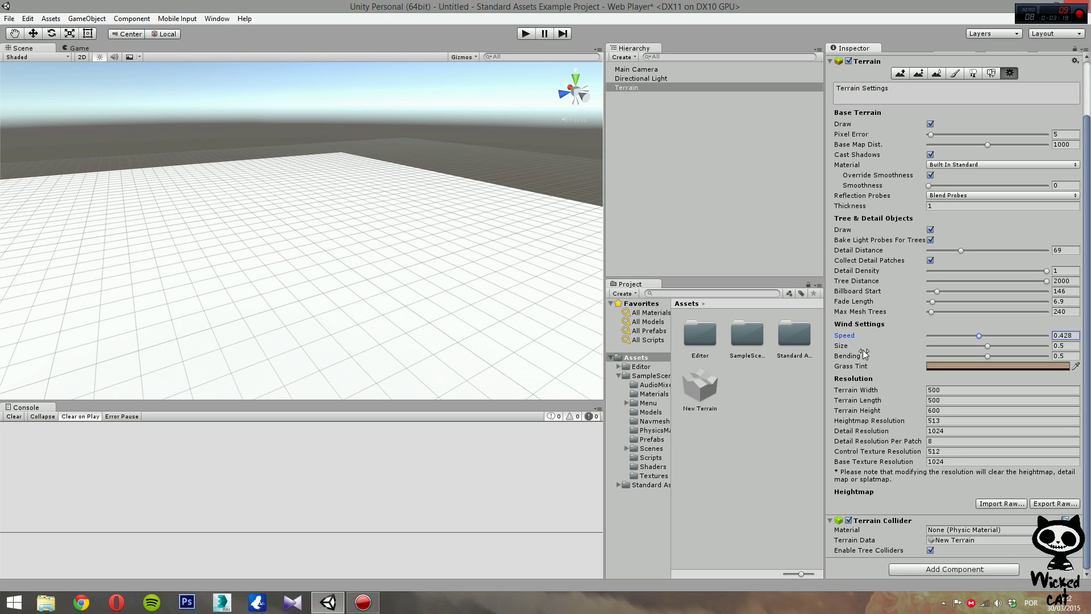
left_click(987, 345)
left_click_drag(988, 345, 983, 347)
left_click_drag(988, 356, 984, 359)
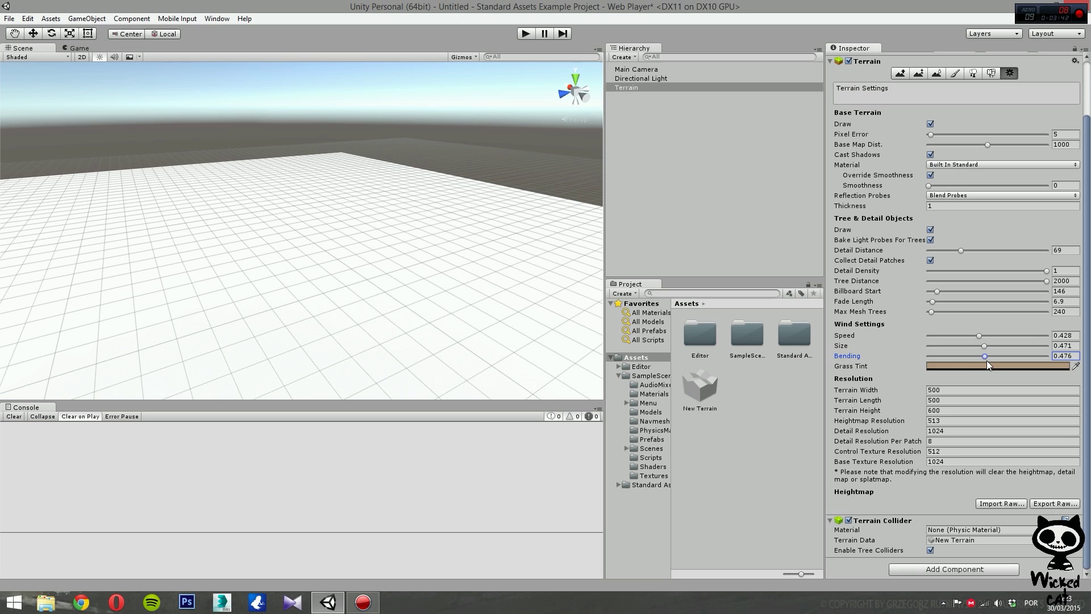
left_click(1063, 356)
Pick a dark green Grass Tint (R 82, G 128, B 64) and close the Color picker.
left_click(970, 368)
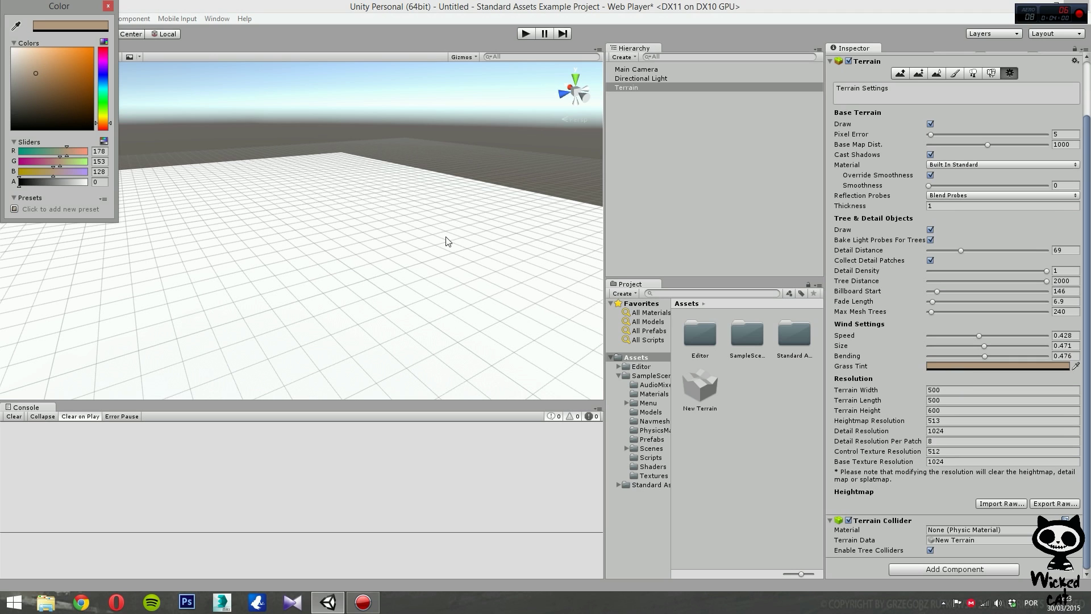
left_click_drag(31, 2, 188, 95)
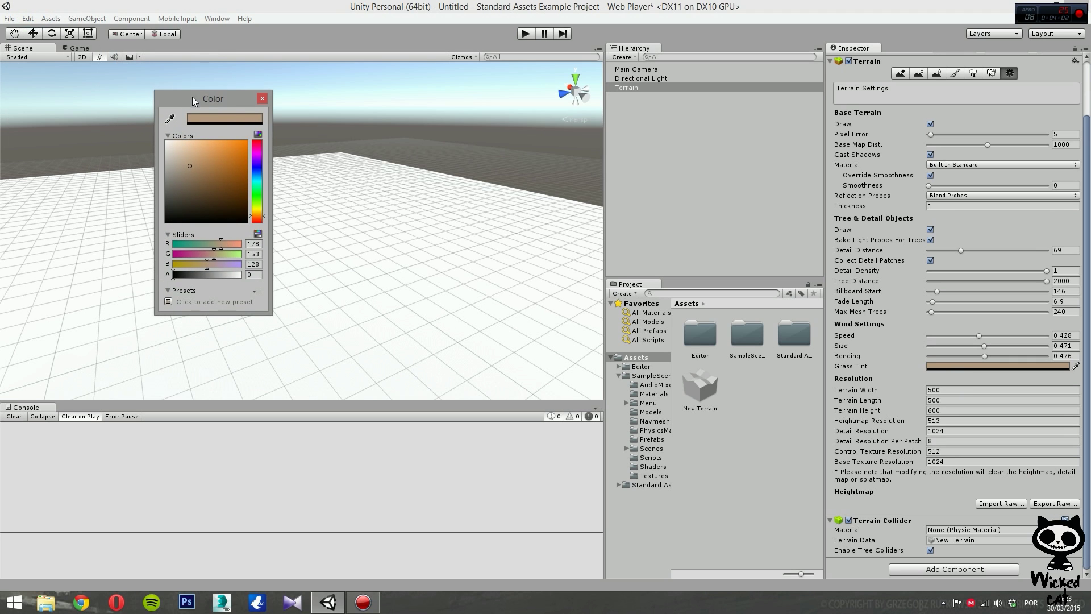
left_click(258, 194)
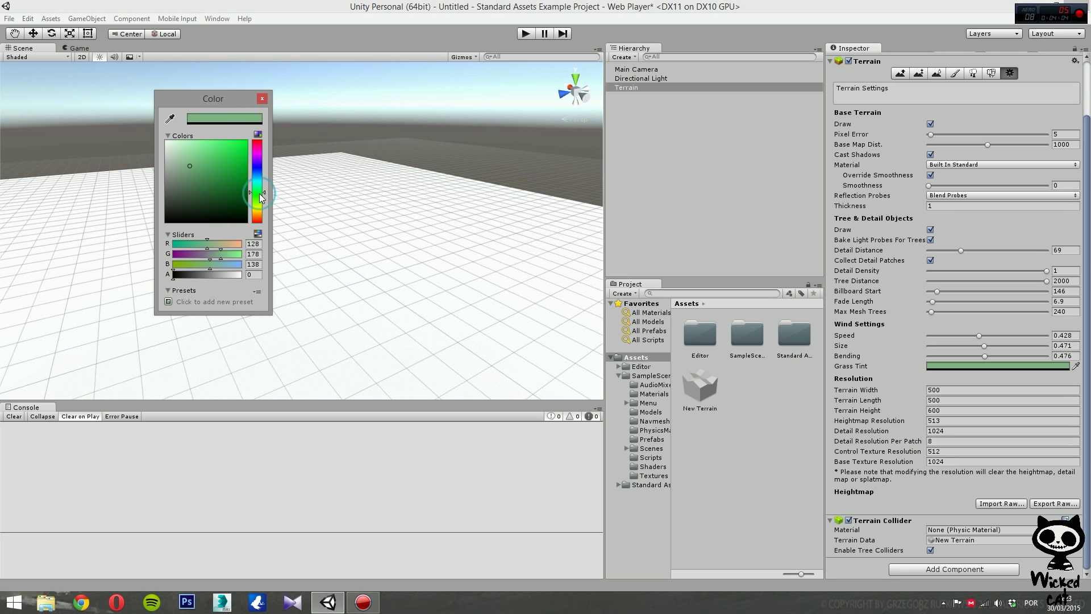
mouse_move(239, 190)
left_mouse_down()
mouse_move(232, 156)
mouse_move(207, 171)
left_mouse_up()
left_click(261, 100)
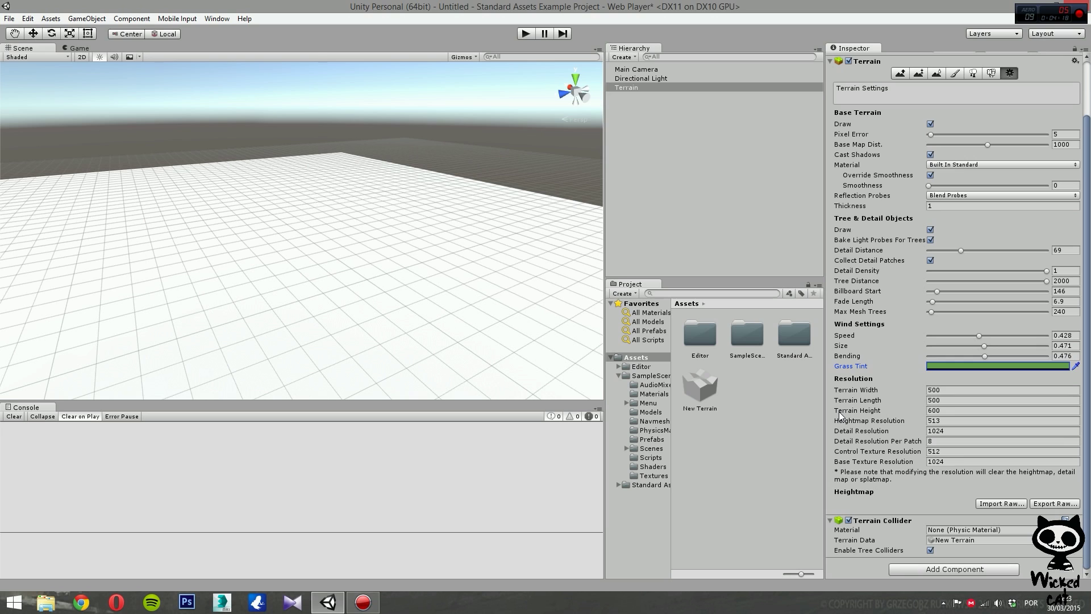
left_click(948, 409)
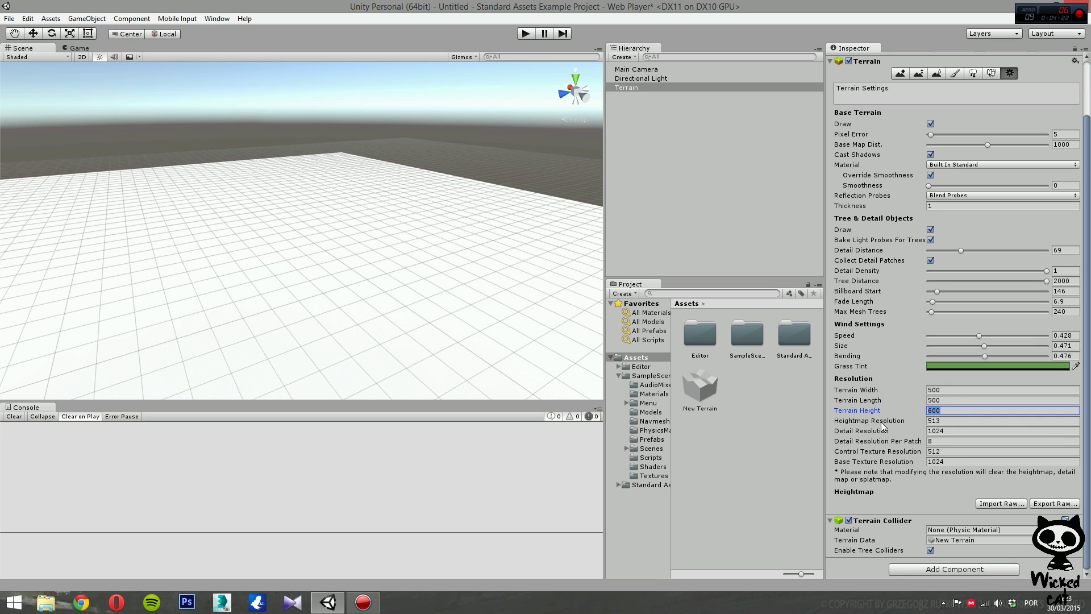
key("Tab")
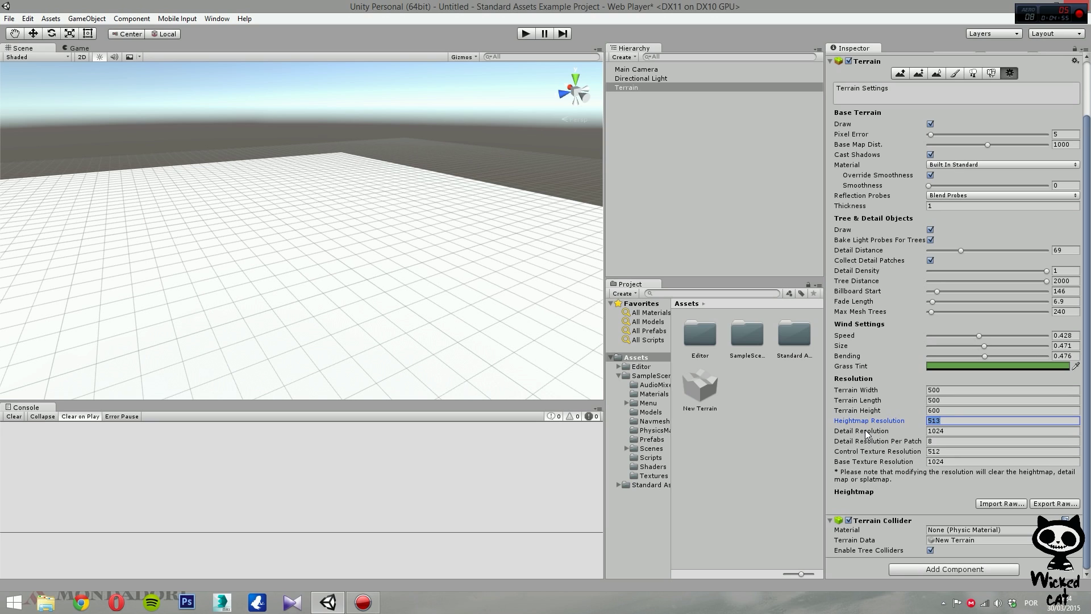
key("Tab")
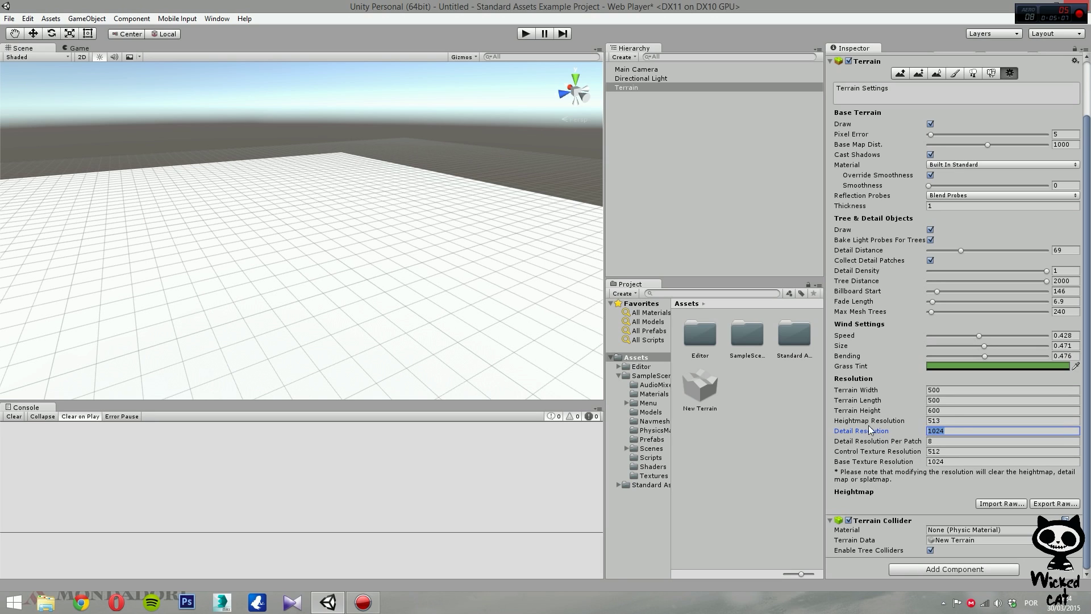
left_click(946, 436)
left_click(952, 442)
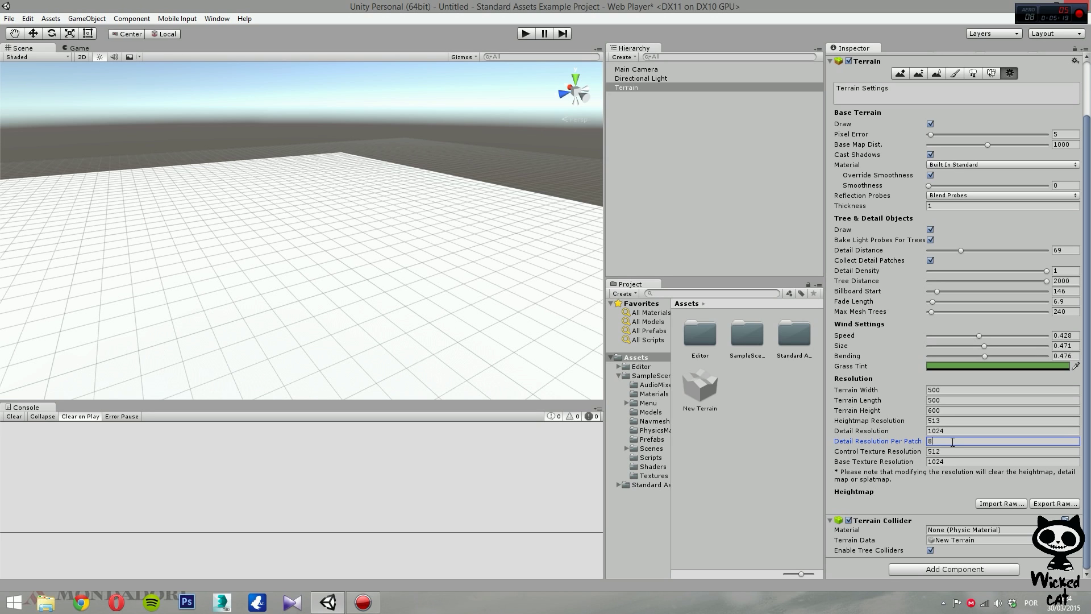
left_click(943, 451)
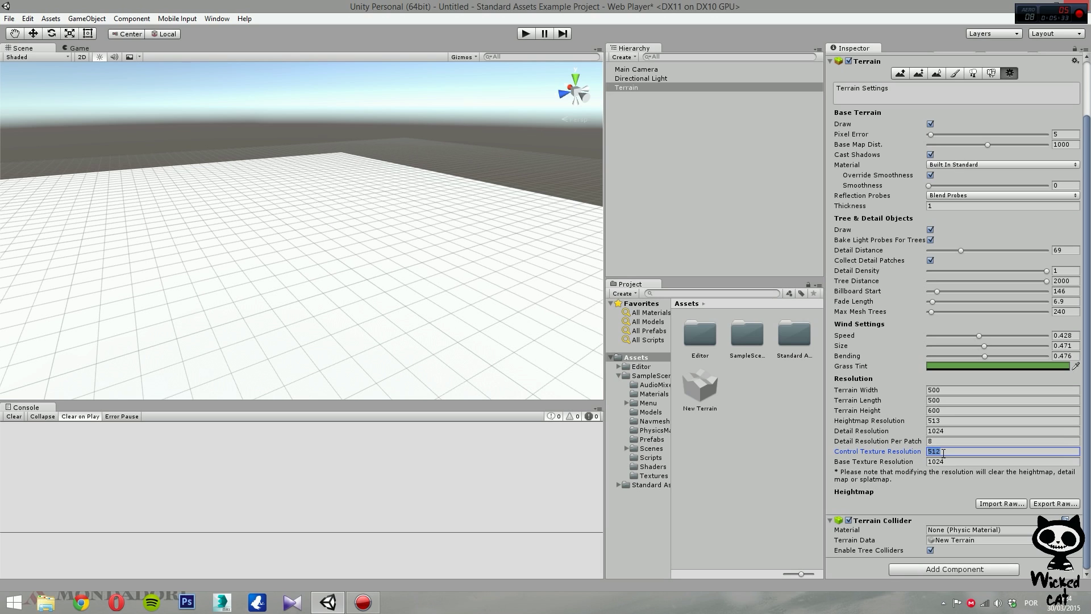
left_click(952, 461)
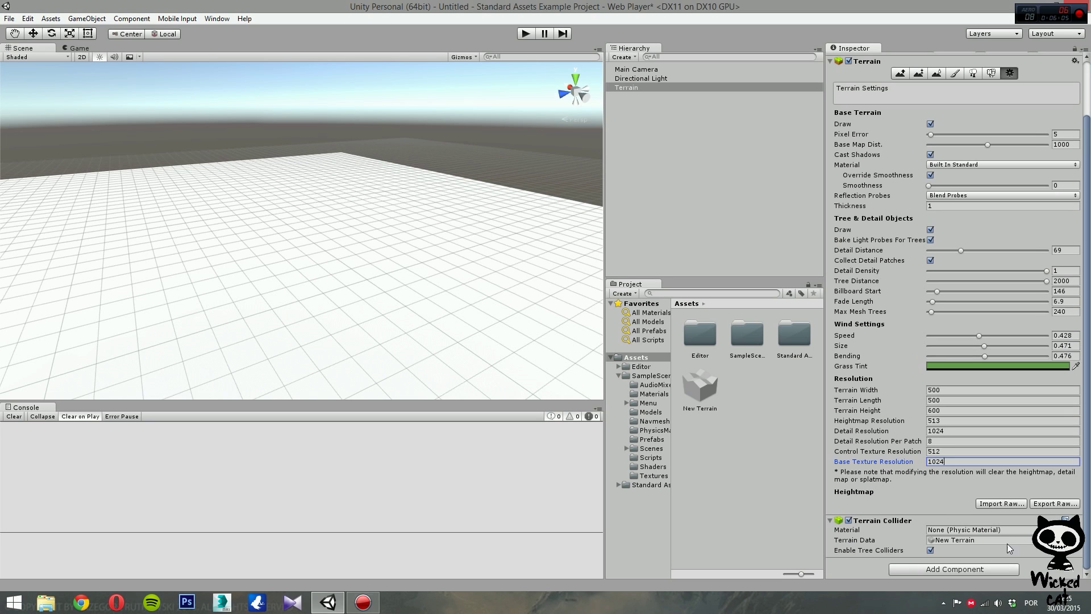
left_click(999, 503)
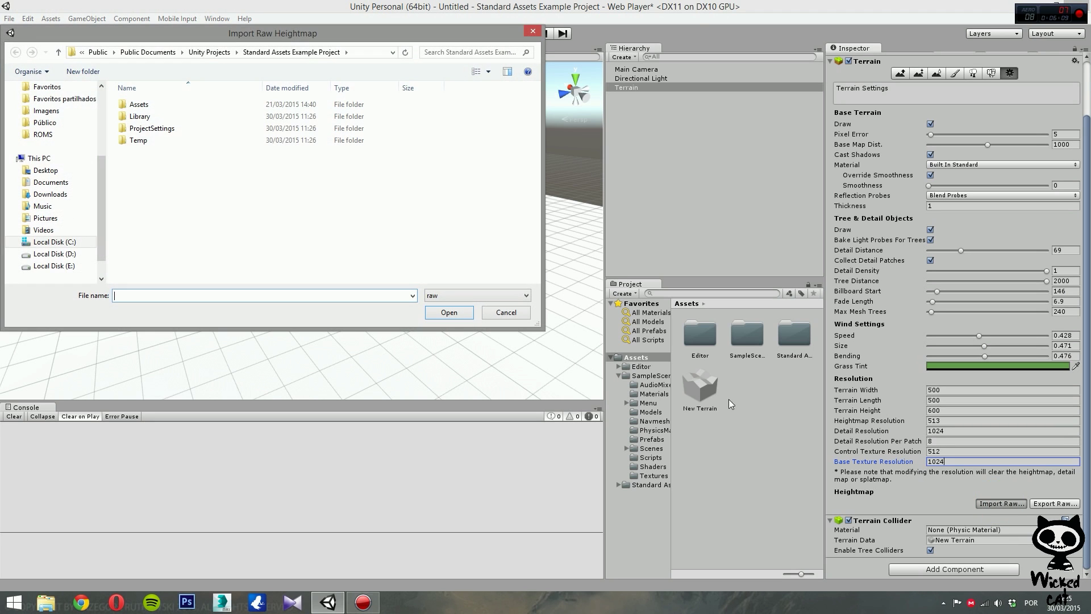
left_click(497, 312)
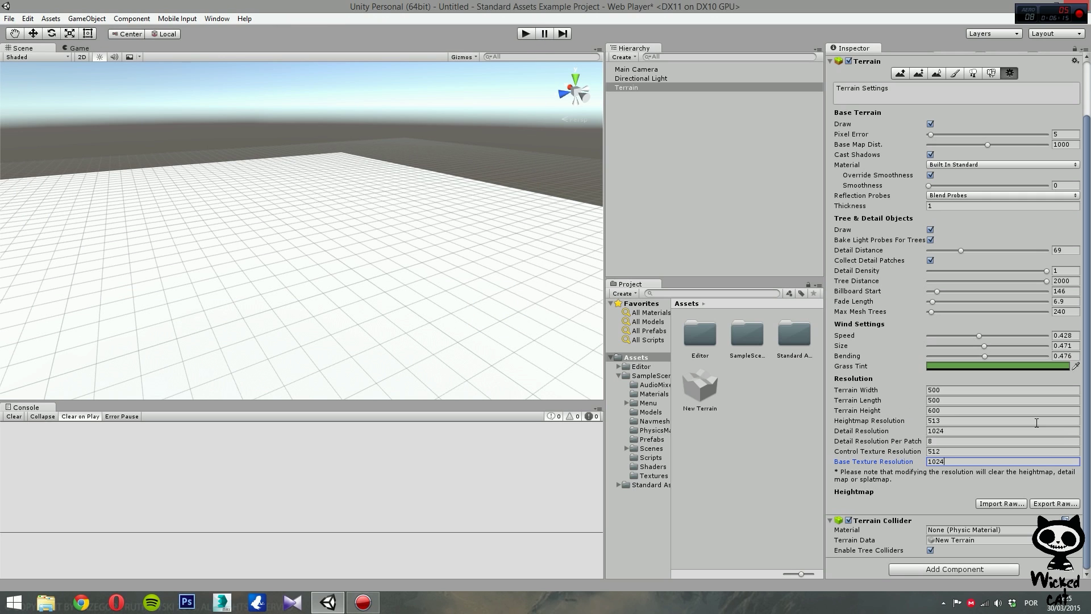
left_click(1061, 504)
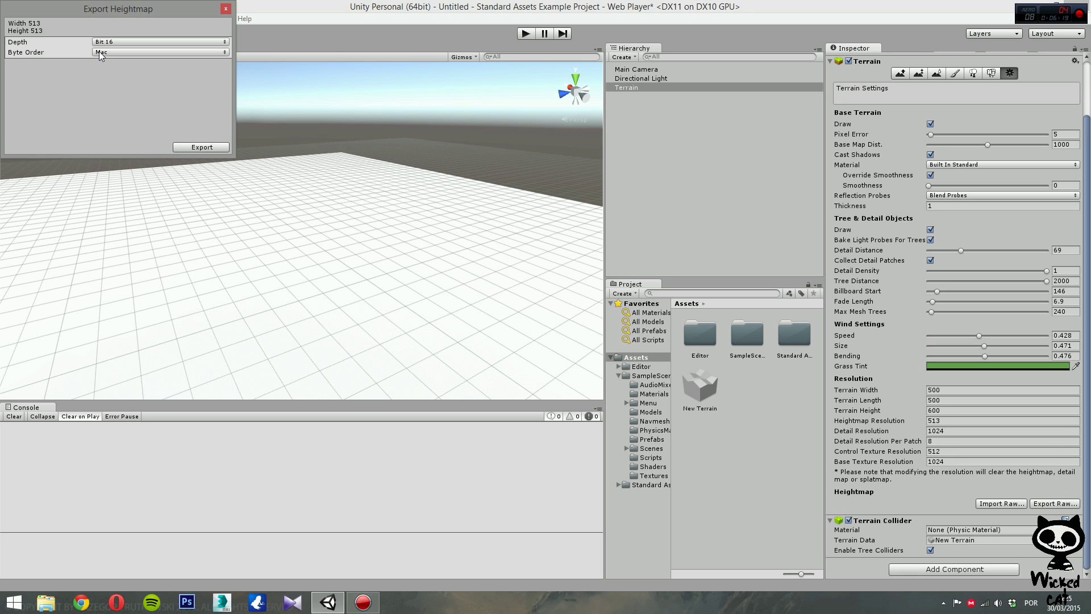
left_click(172, 41)
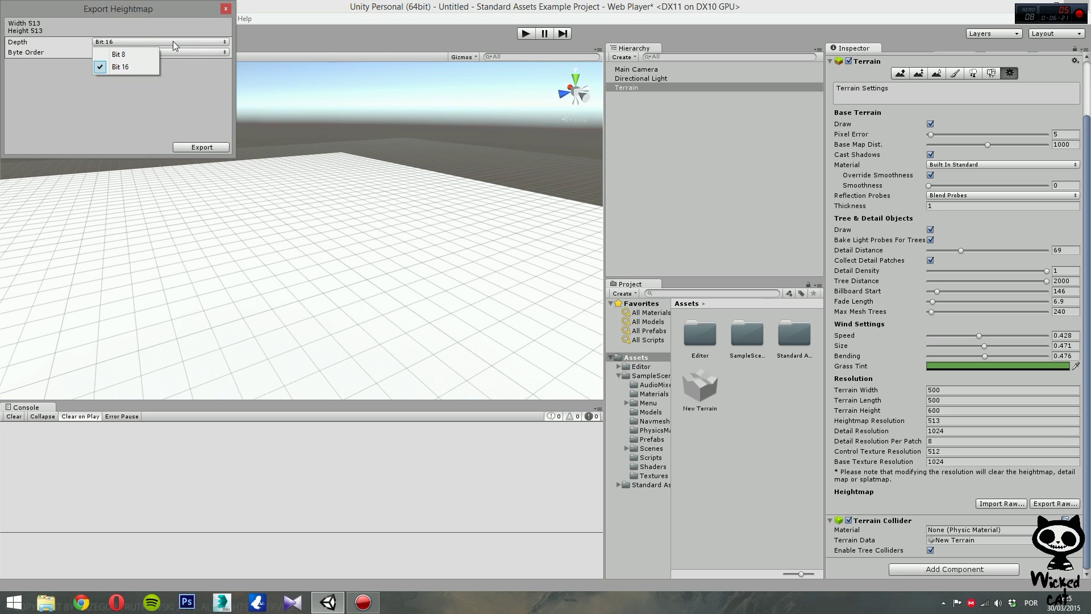
left_click(203, 95)
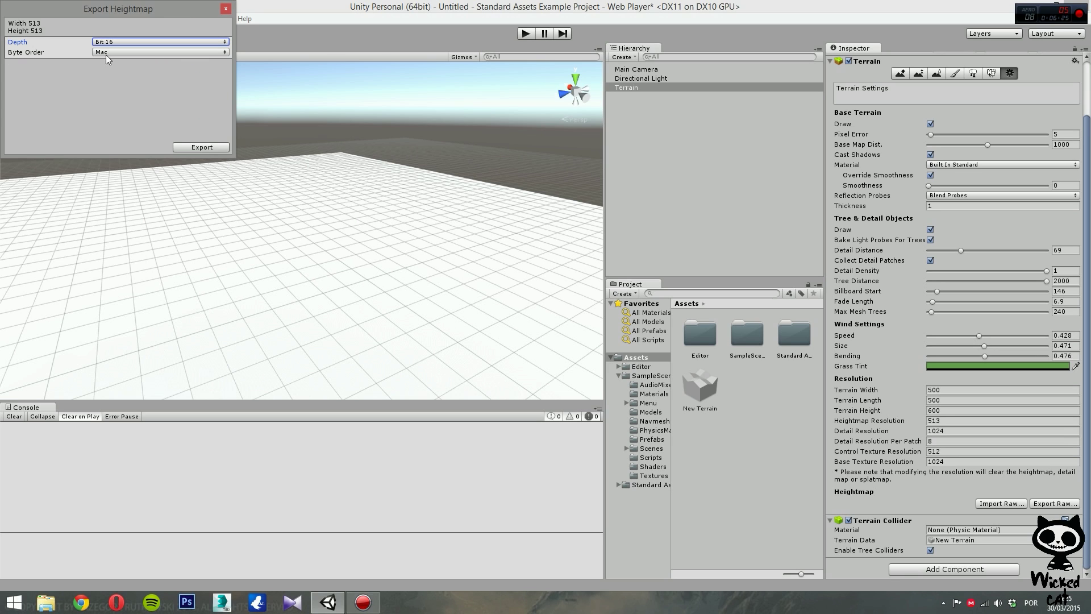
left_click(127, 53)
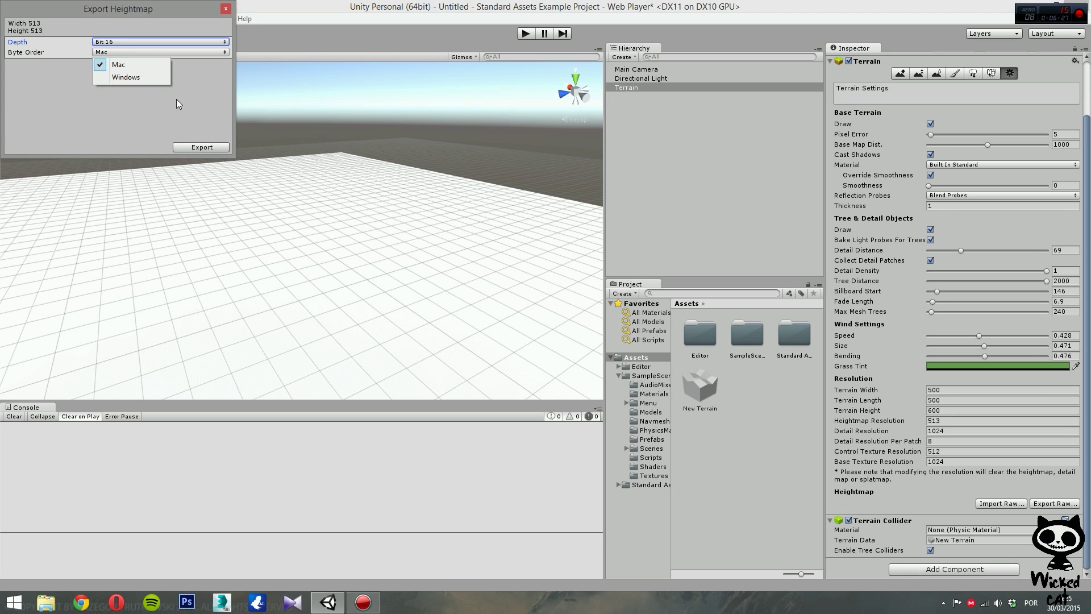
left_click(204, 100)
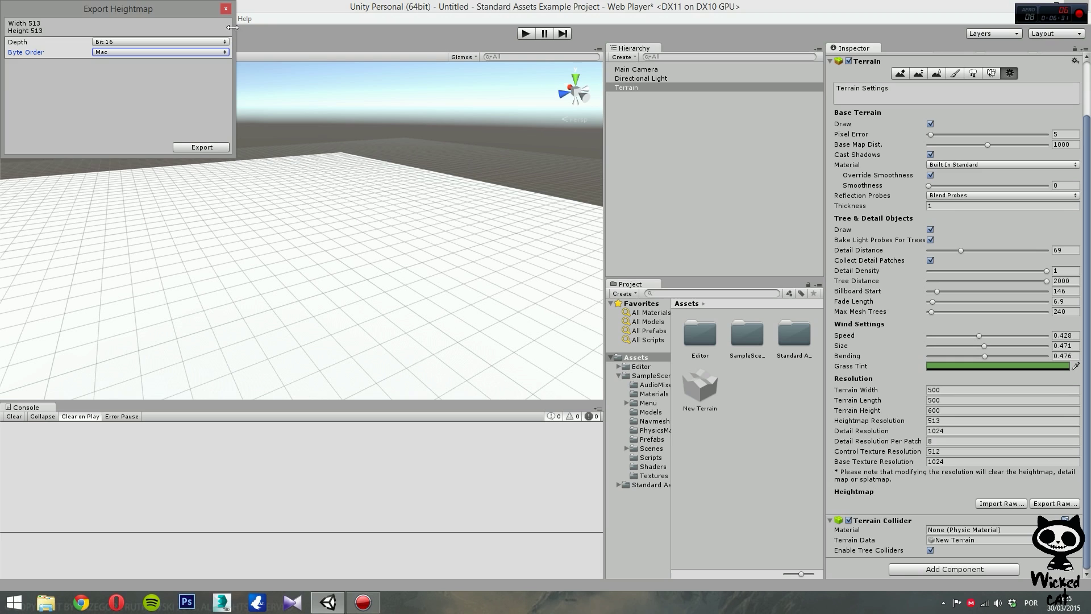
left_click(226, 10)
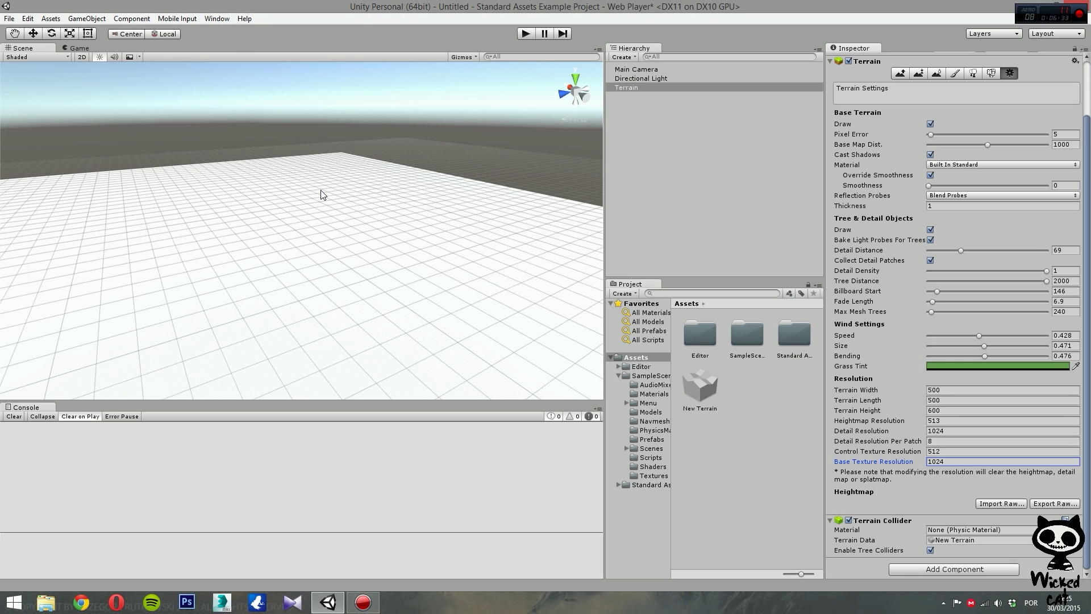